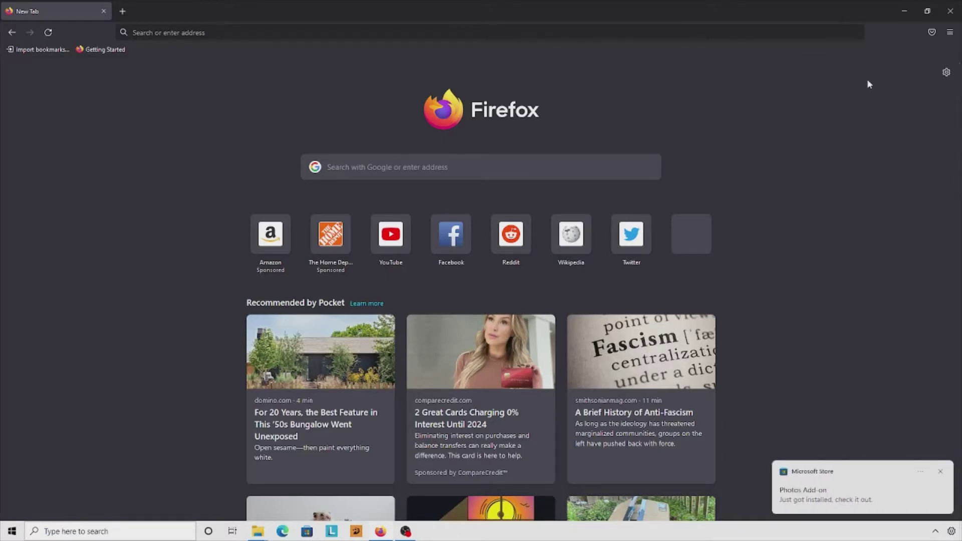
Step: Adjust the system volume and load roblox.com in Firefox
key(XF86AudioRaiseVolume)
key(XF86AudioRaiseVolume)
key(XF86AudioRaiseVolume)
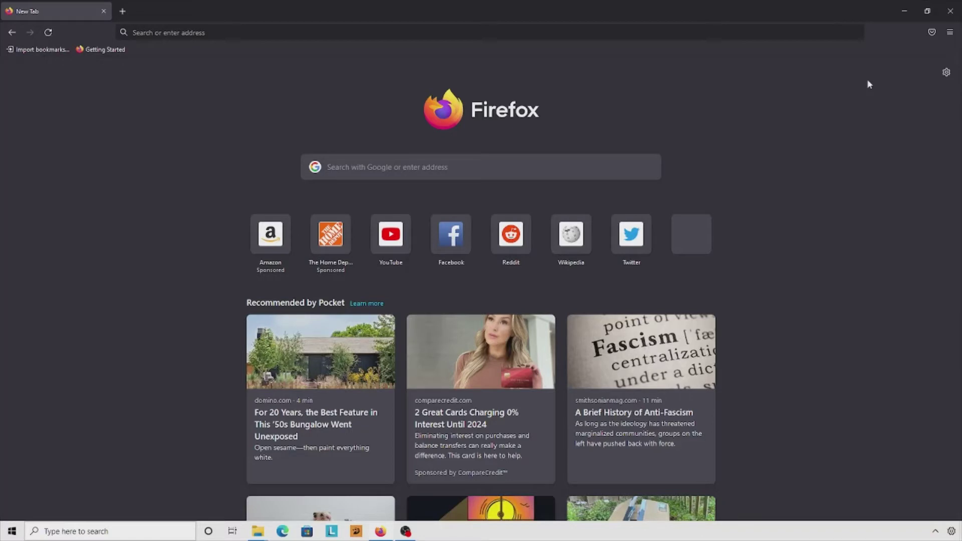
key(XF86AudioLowerVolume)
click(636, 35)
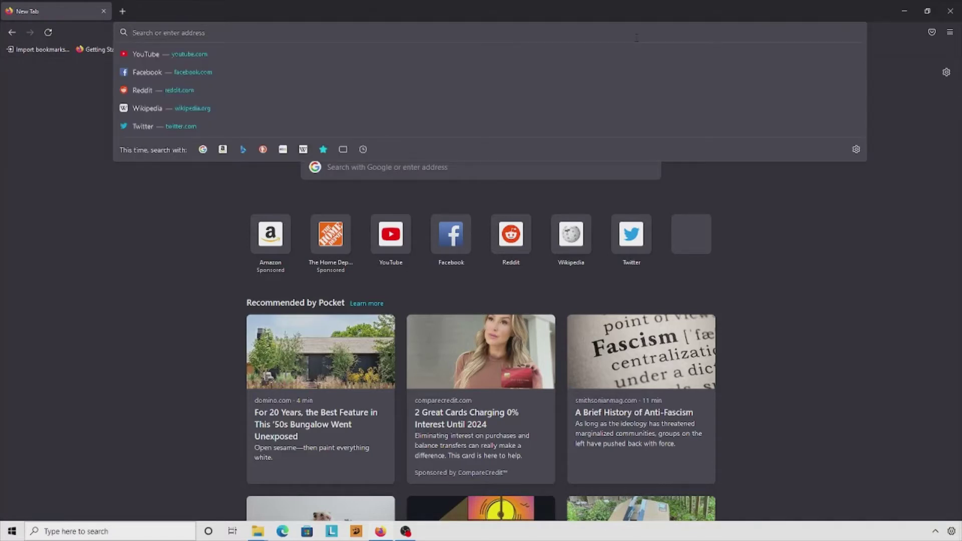
text(roblox.com/home?nu=true)
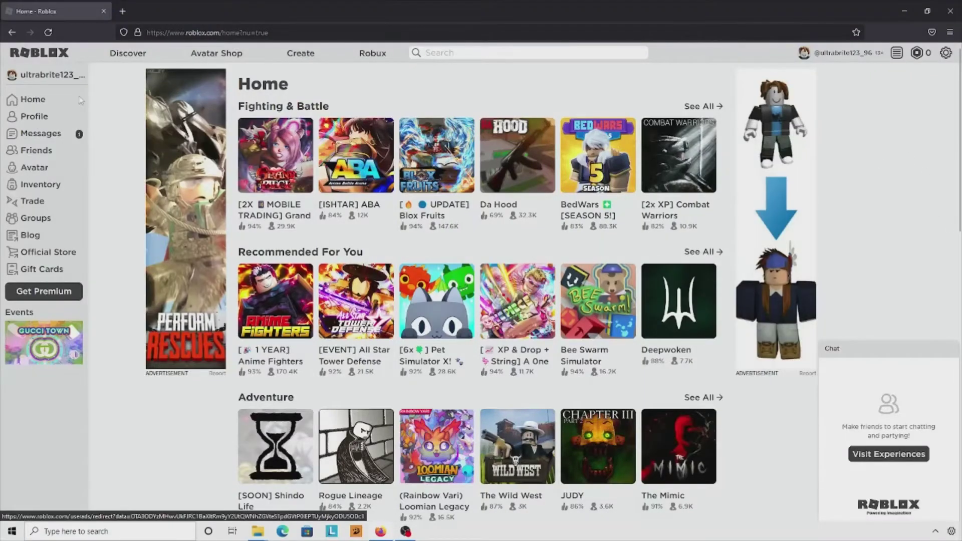
Step: Reload Home, switch the site theme to Dark in account settings, then return to Home
click(24, 102)
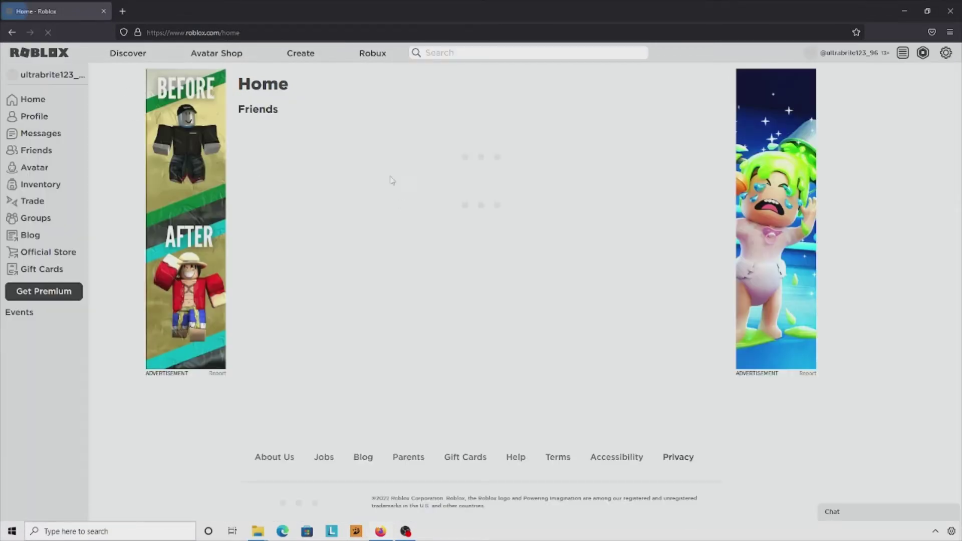
click(946, 53)
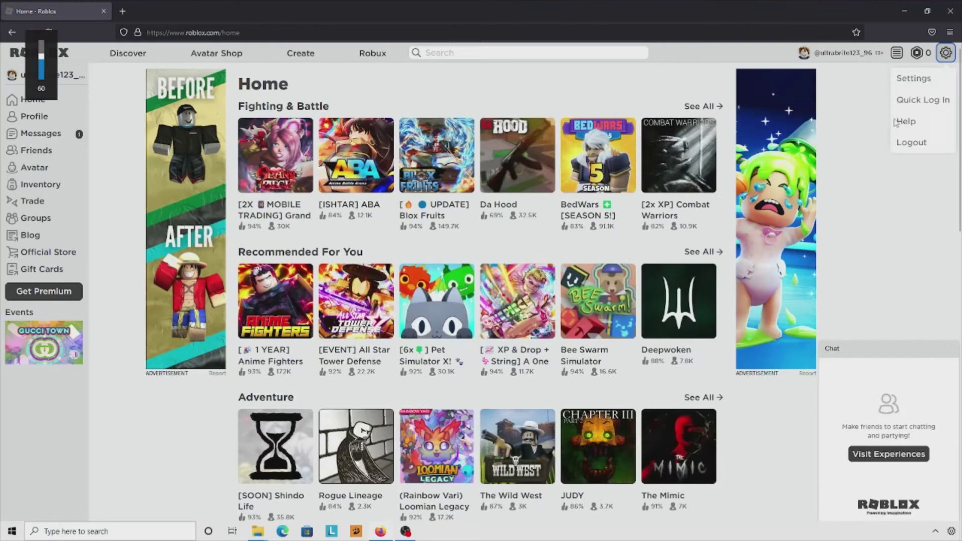
right_click(923, 78)
click(887, 88)
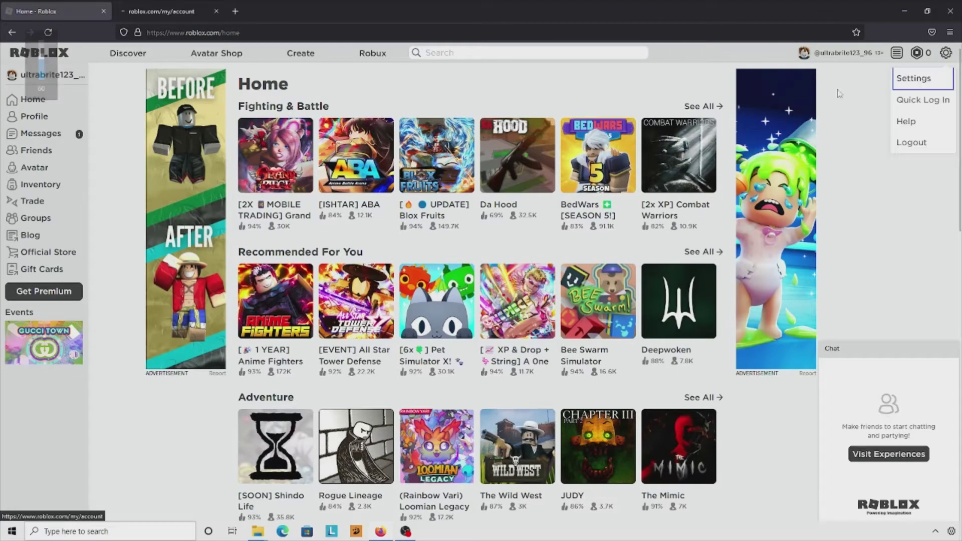
click(189, 13)
click(55, 6)
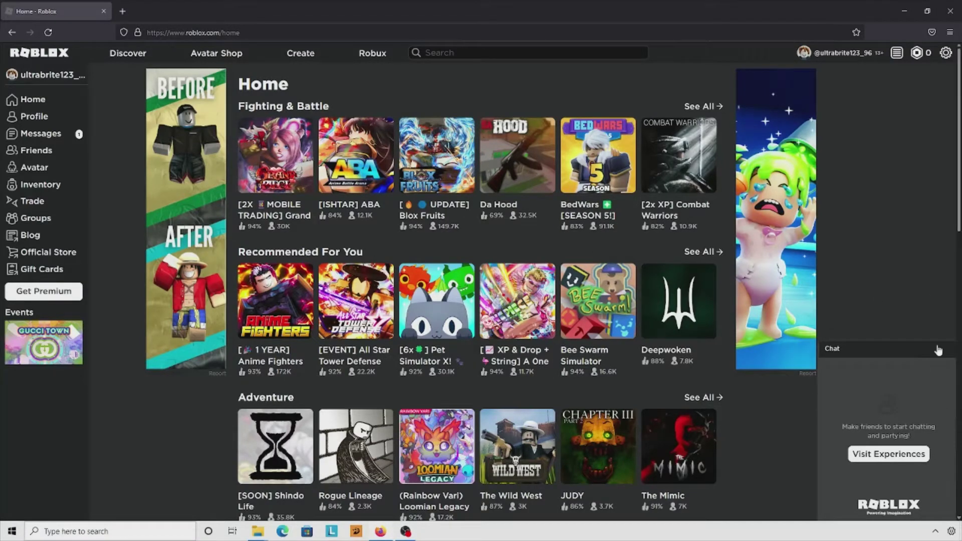
key(XF86AudioLowerVolume)
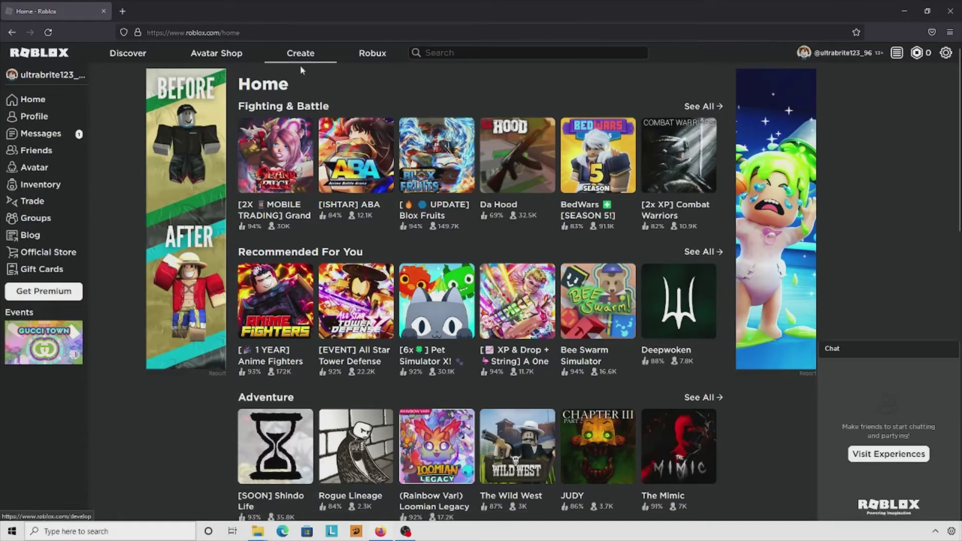
Step: From the Shindo Life page, download Roblox and run RobloxPlayerLauncher.exe
click(270, 448)
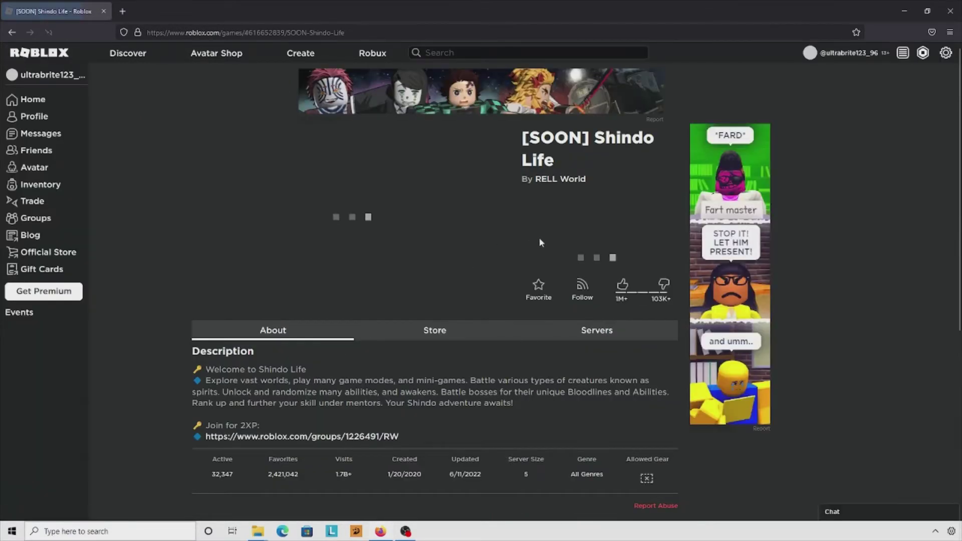
click(556, 257)
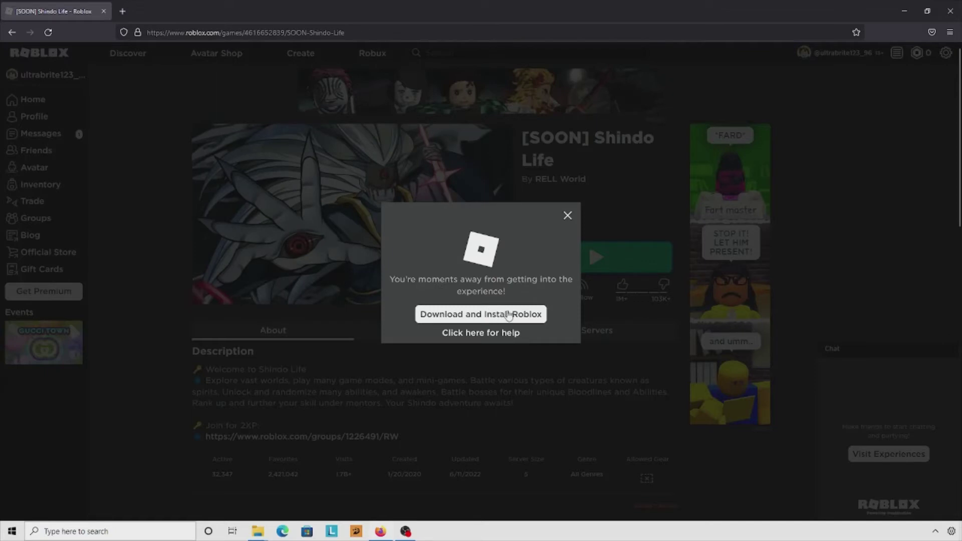
click(514, 315)
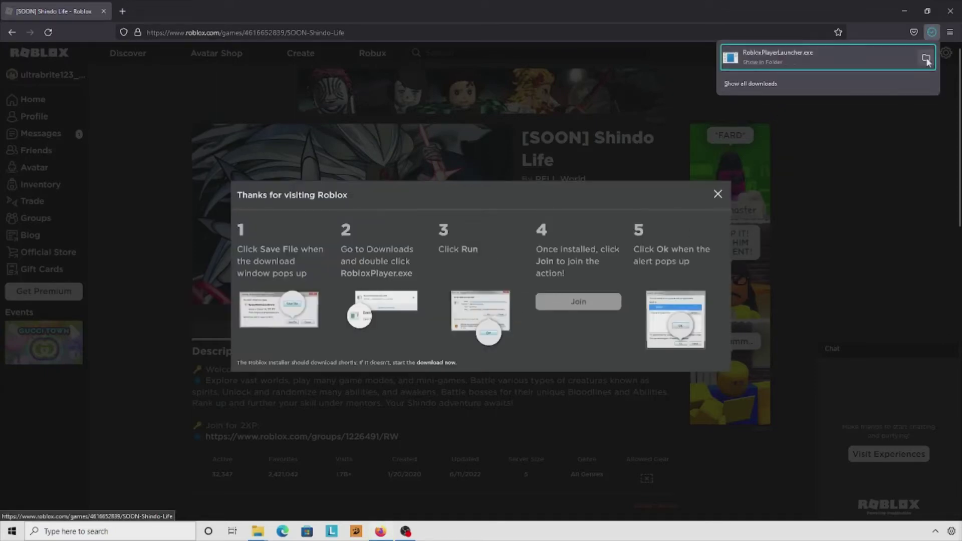
right_click(875, 65)
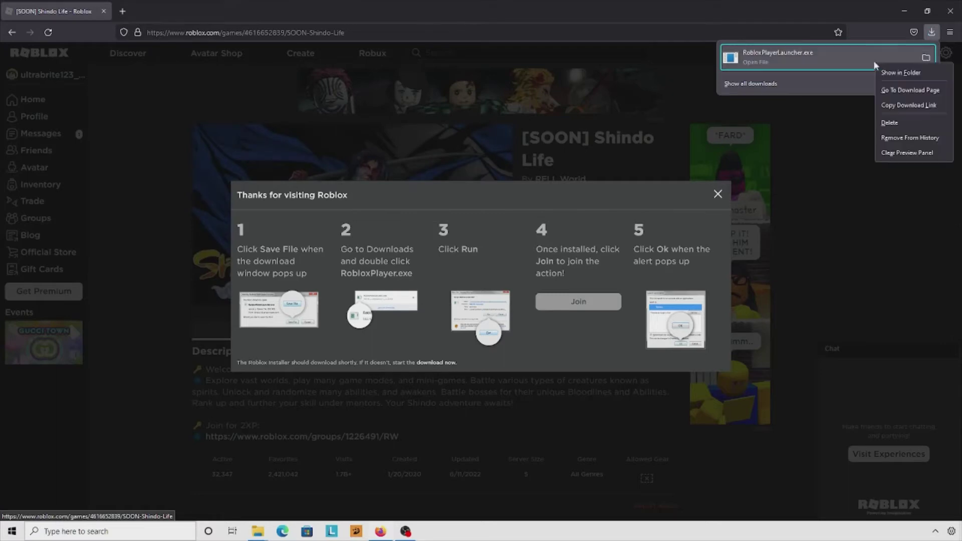
click(827, 66)
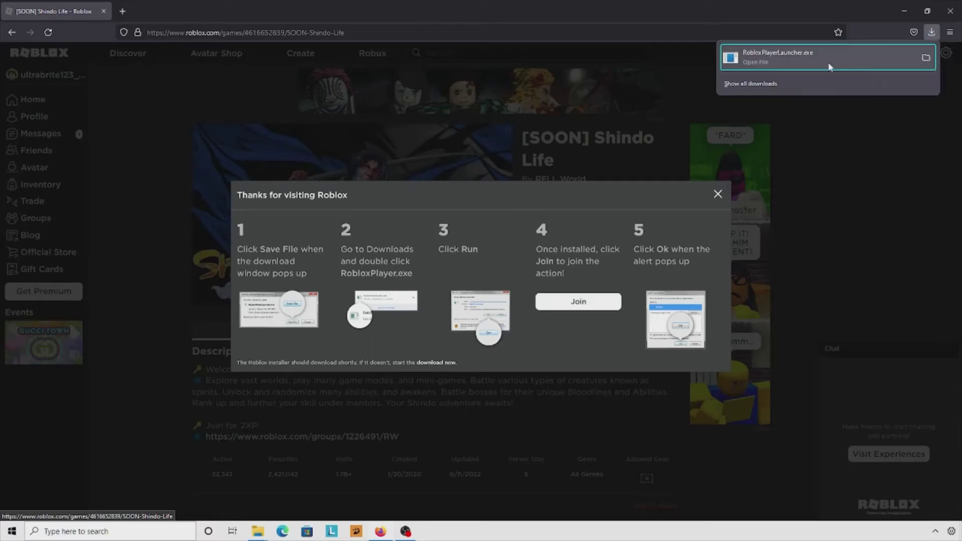
click(759, 65)
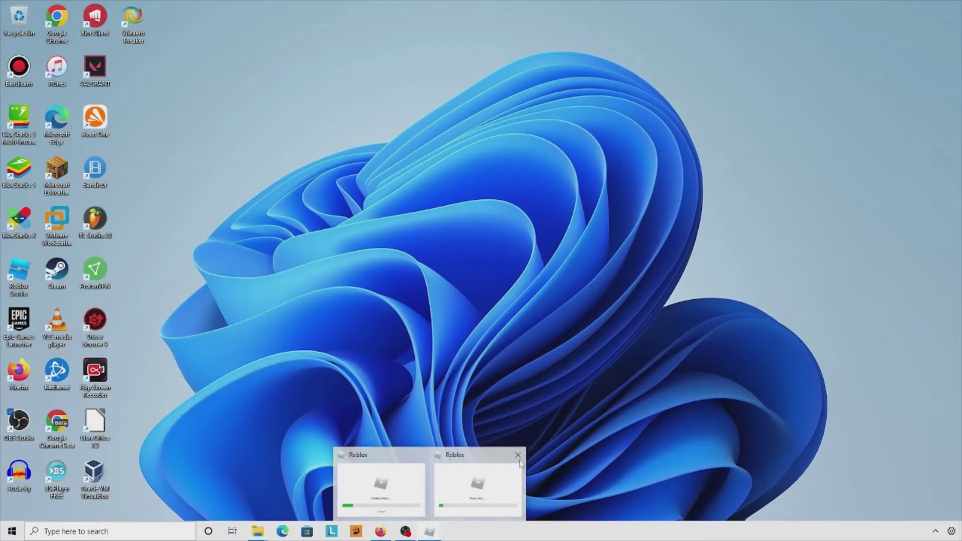
Step: Bring the Roblox installer forward and let the installation complete
click(401, 485)
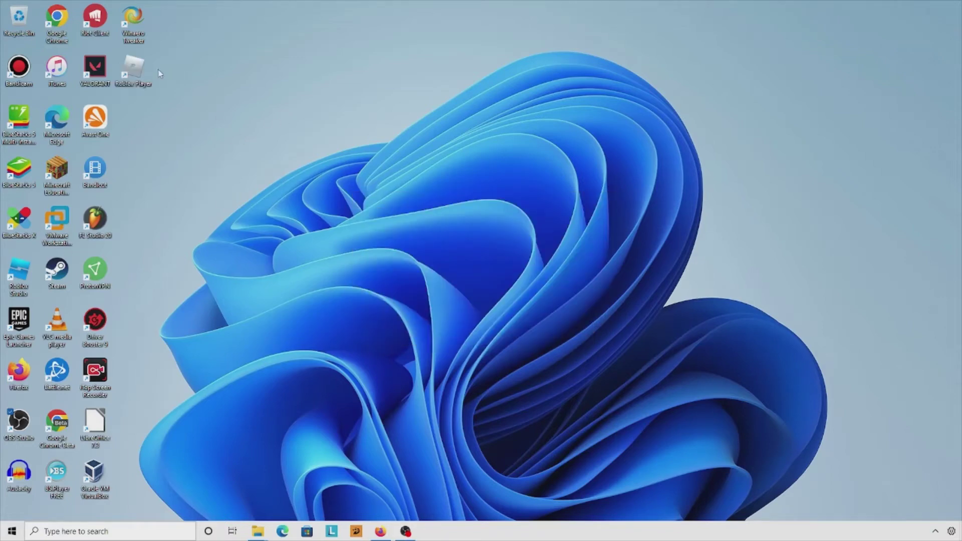
Step: Drag the Roblox Player and Roblox Studio shortcuts to mid-desktop, placing them side by side
click(138, 75)
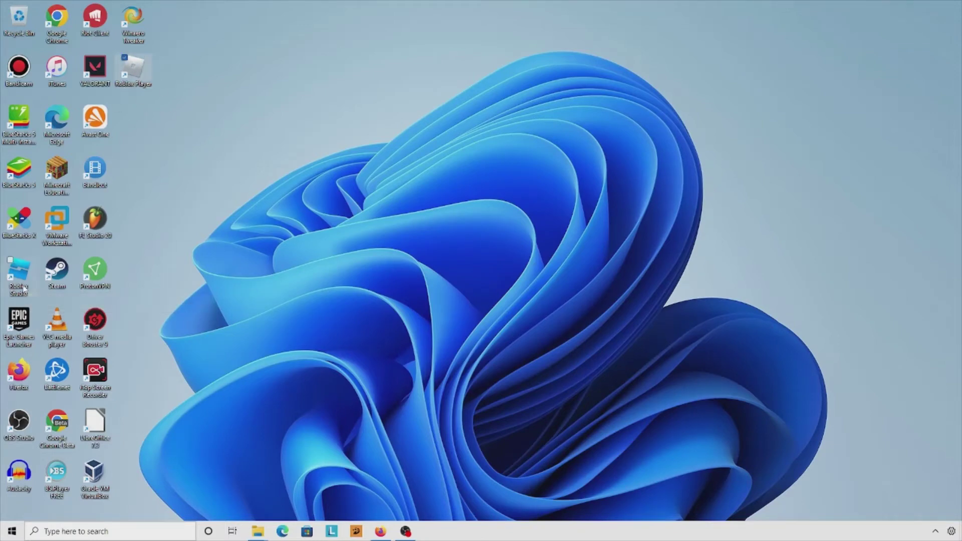
drag(136, 78, 554, 79)
click(626, 173)
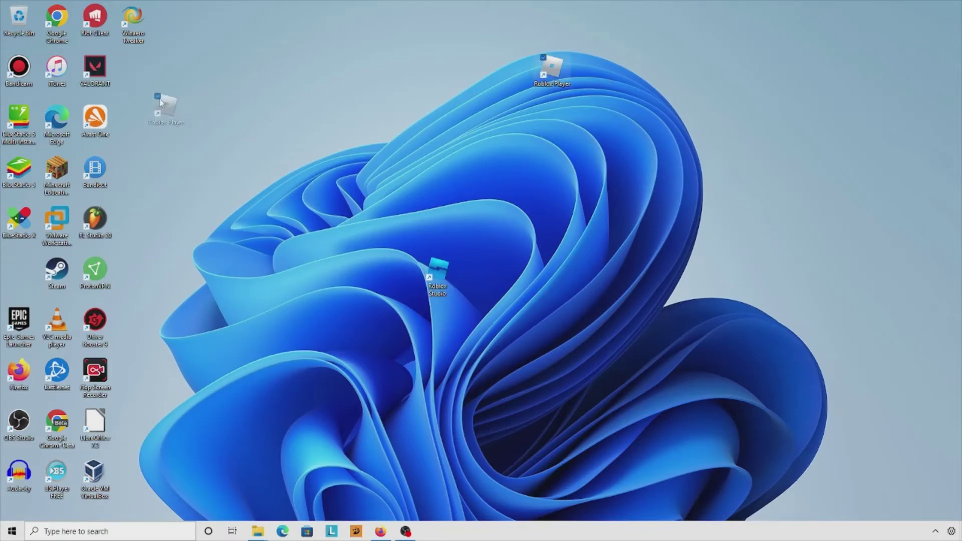
drag(431, 288, 391, 291)
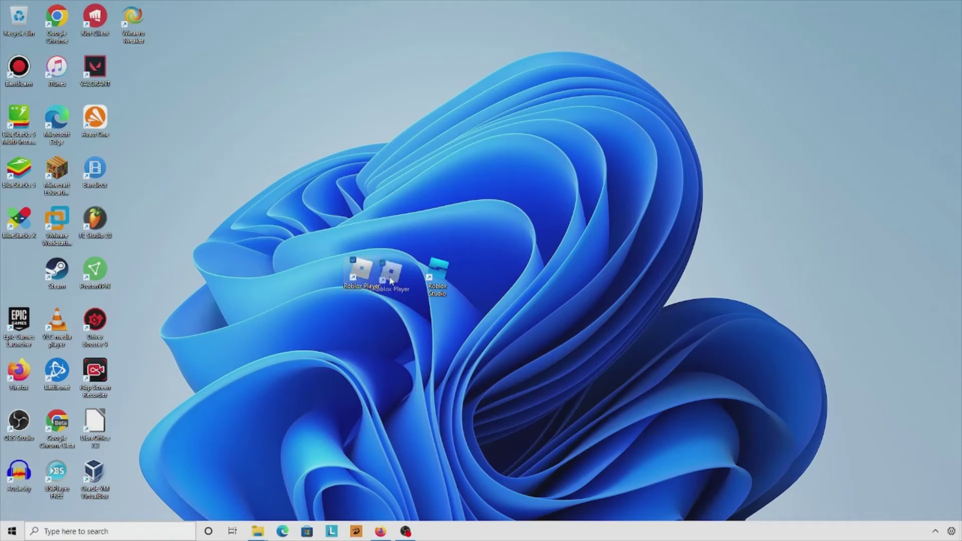
click(517, 251)
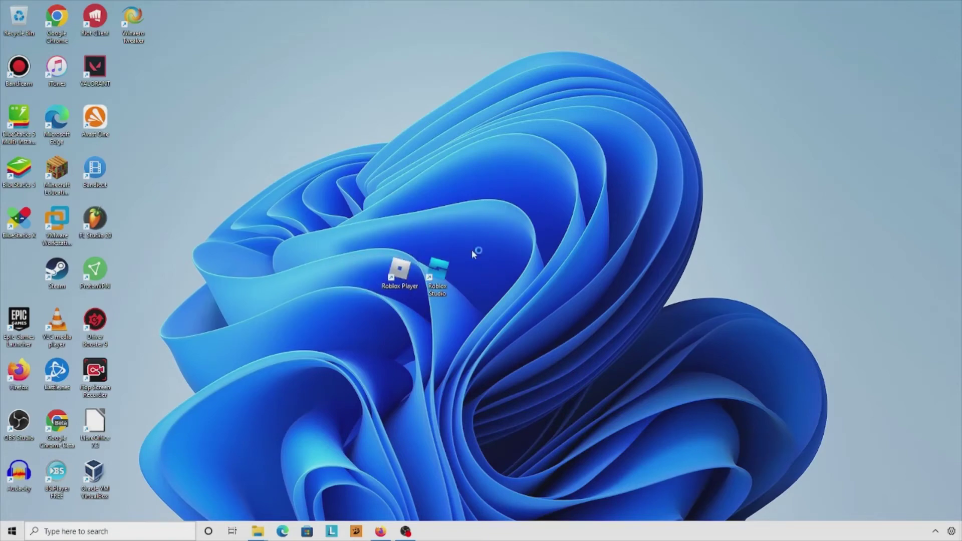
Step: Launch Roblox Studio from its desktop shortcut and log in with the account credentials
double_click(440, 276)
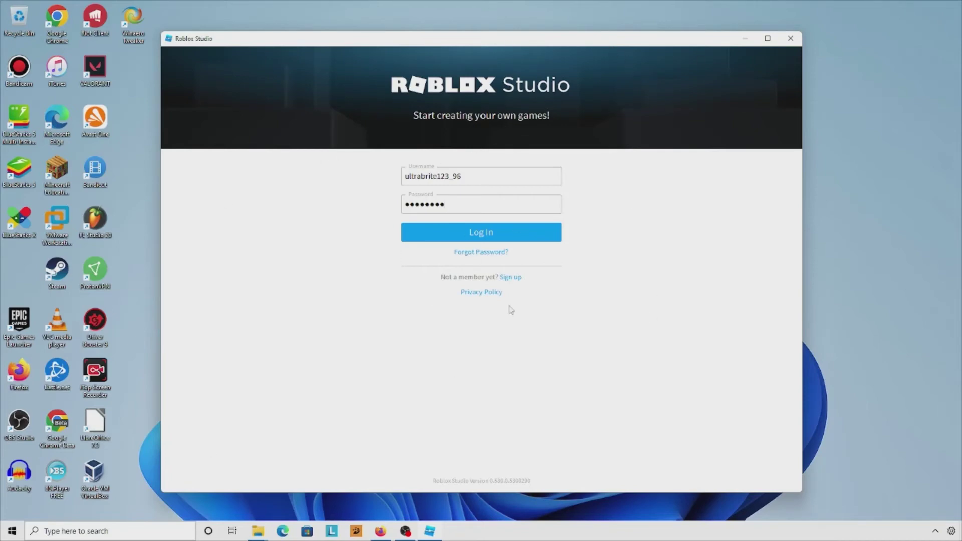
click(531, 239)
click(531, 239)
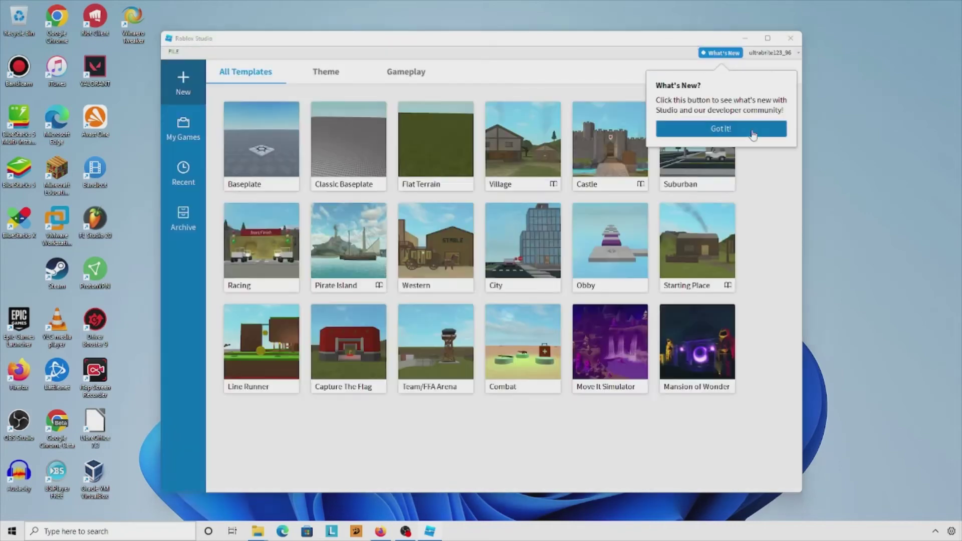
Step: Dismiss the What's New notice and maximize the Studio window
click(753, 130)
drag(612, 42, 639, 4)
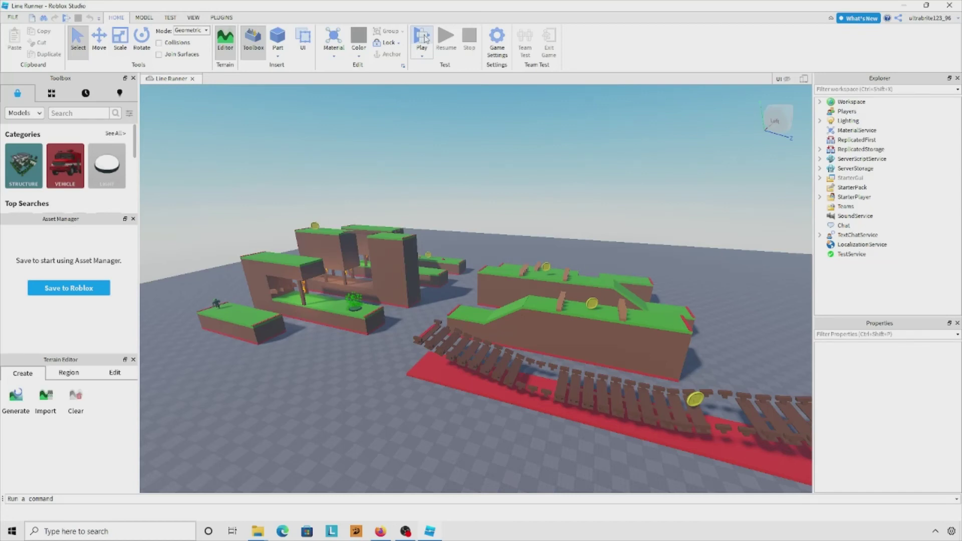
Step: Play-test the Line Runner game from the Home tab
click(422, 37)
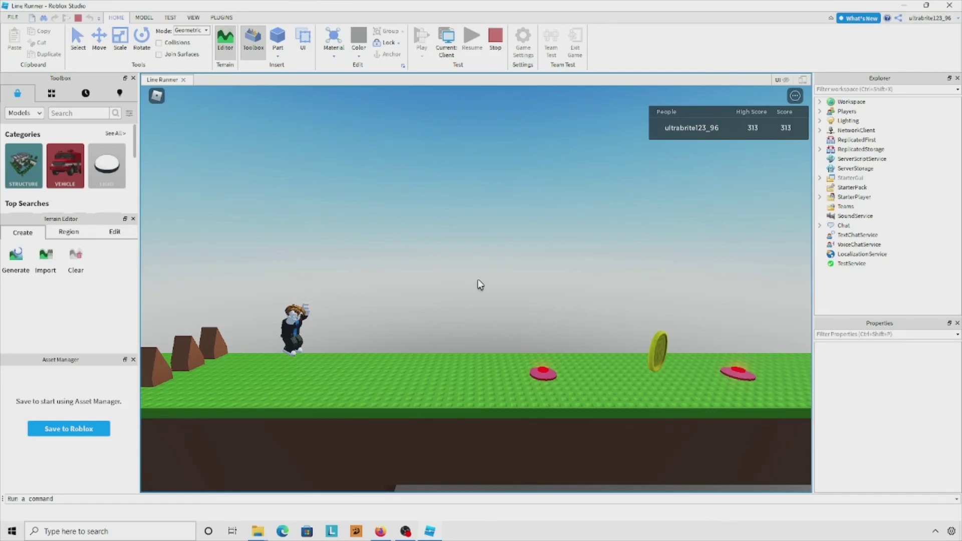
Step: Stop the Line Runner play test with Shift+F5
key(shift+F5)
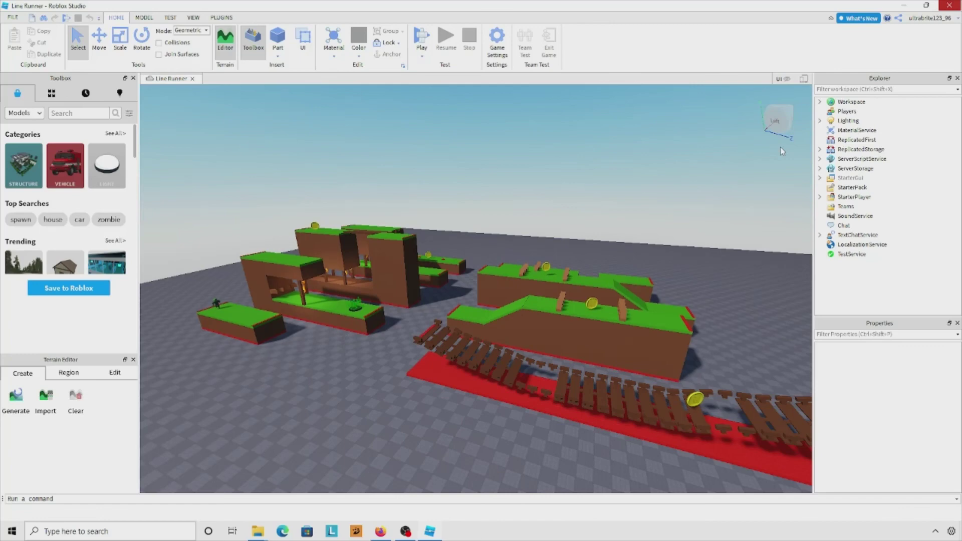